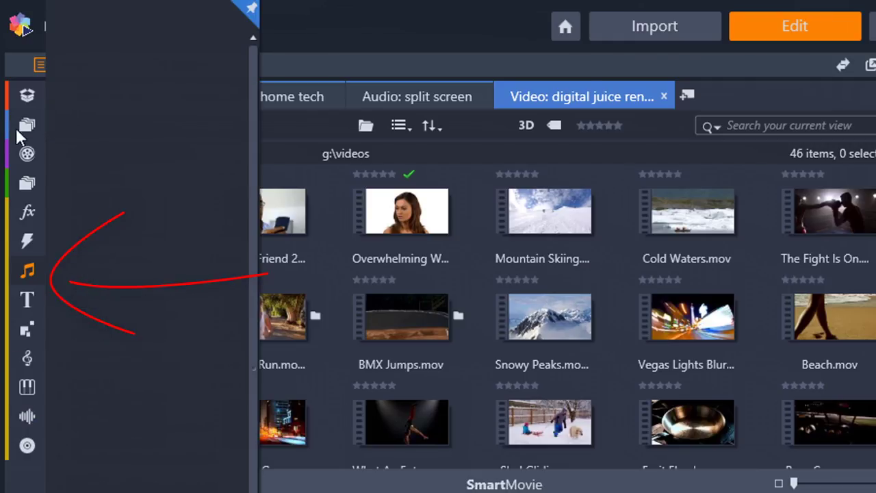
Browse the sidebar icons and the File menu, then close it without running a command.
mouse_move(25, 103)
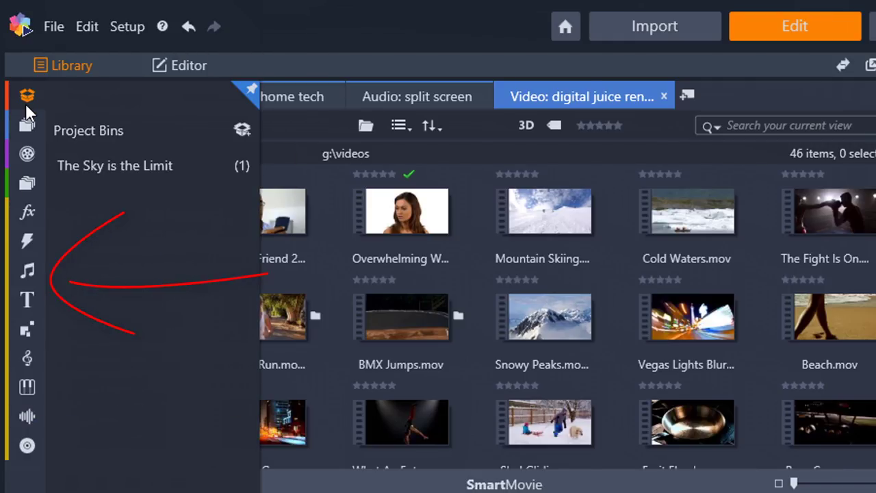
mouse_move(21, 127)
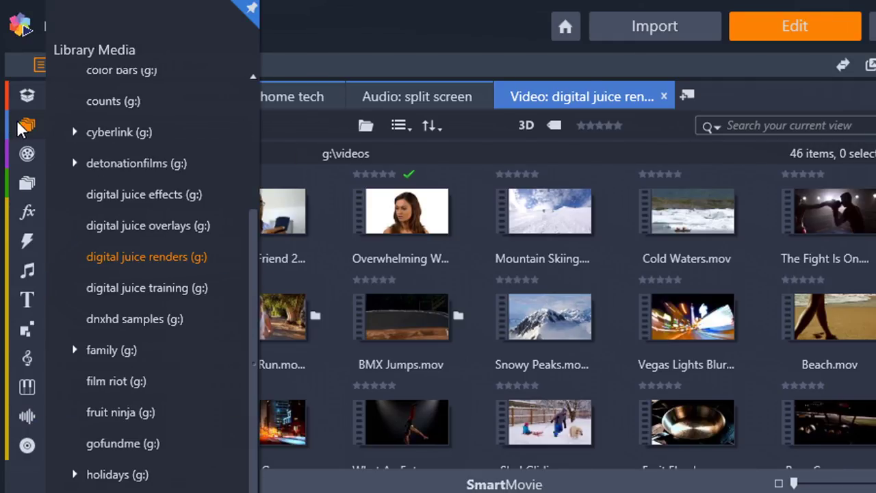
mouse_move(26, 156)
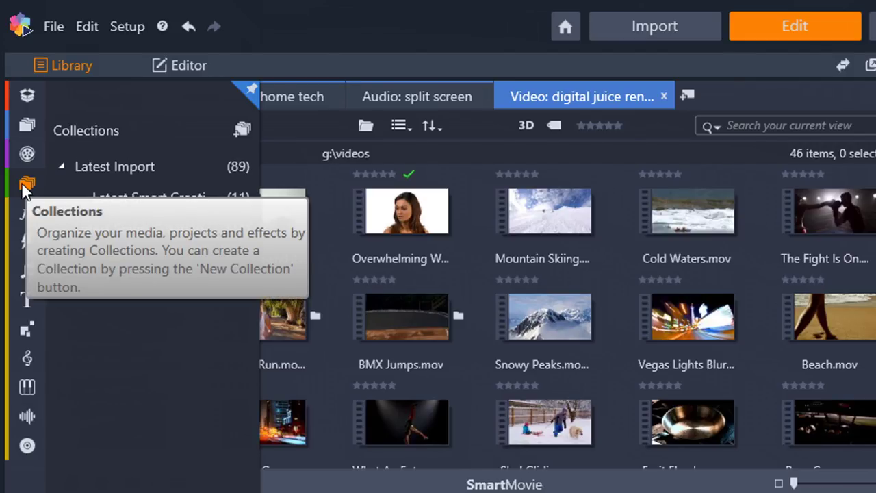
mouse_move(23, 222)
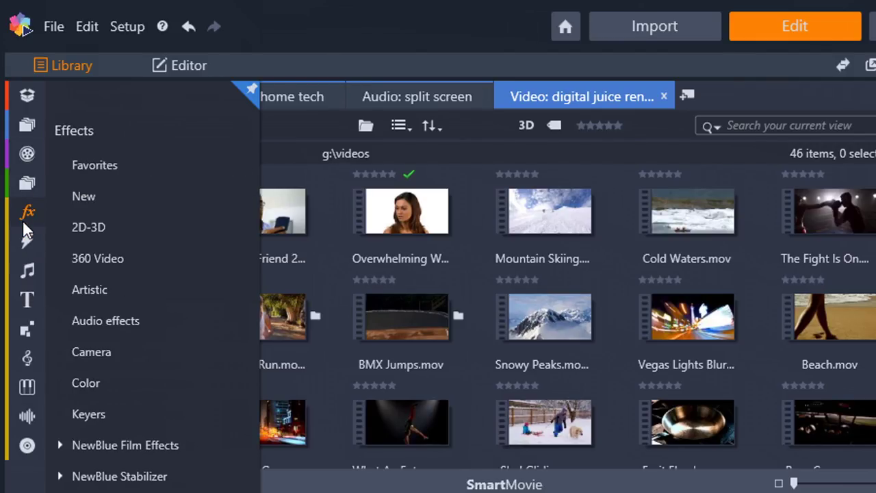
mouse_move(23, 339)
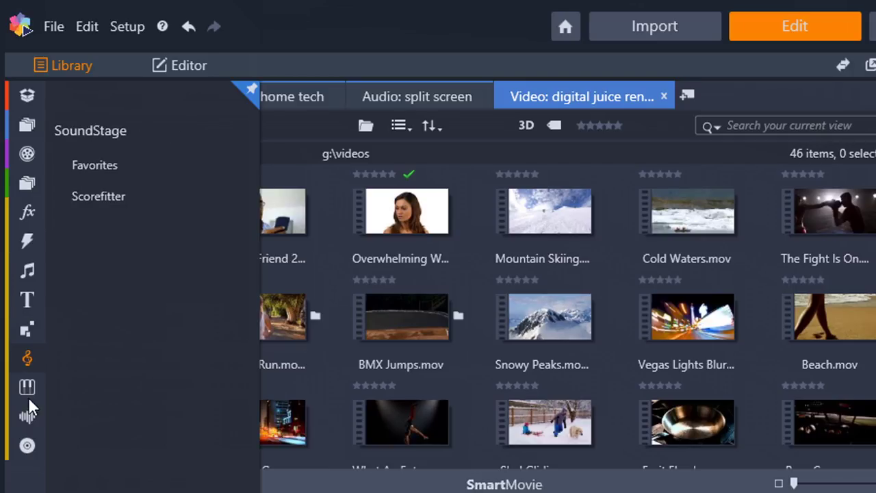
mouse_move(373, 335)
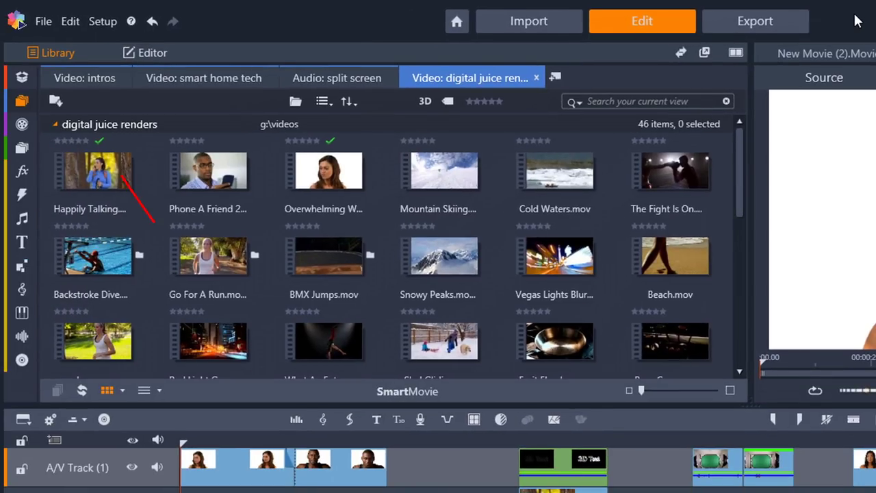
left_click(43, 24)
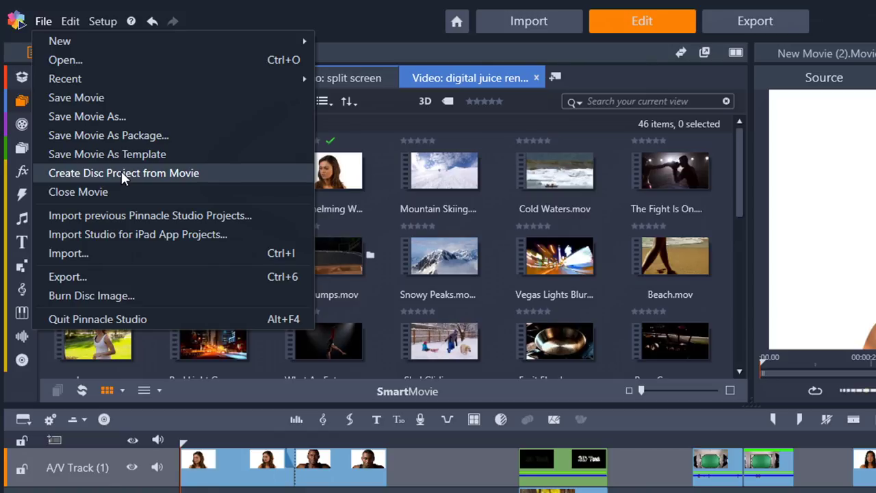
left_click(325, 13)
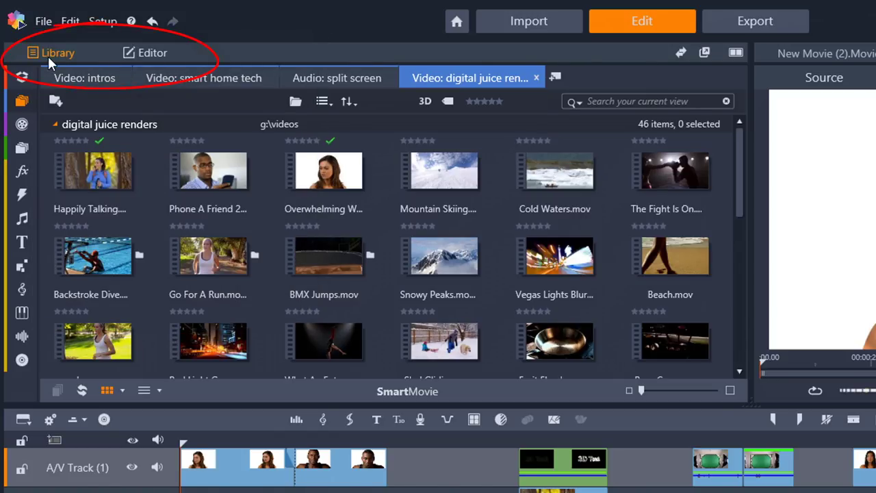
Select the first A/V Track 1 clip and show its Properties: position 0, size 100, opacity 100.
left_click(150, 53)
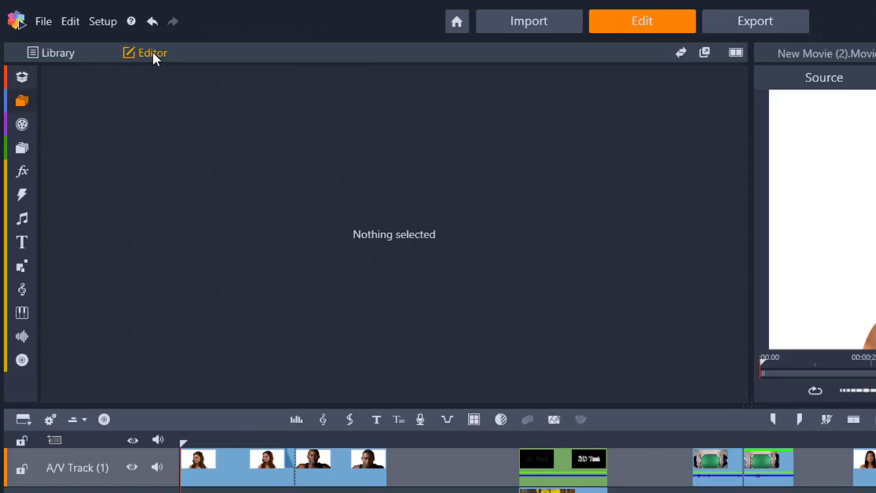
left_click(53, 49)
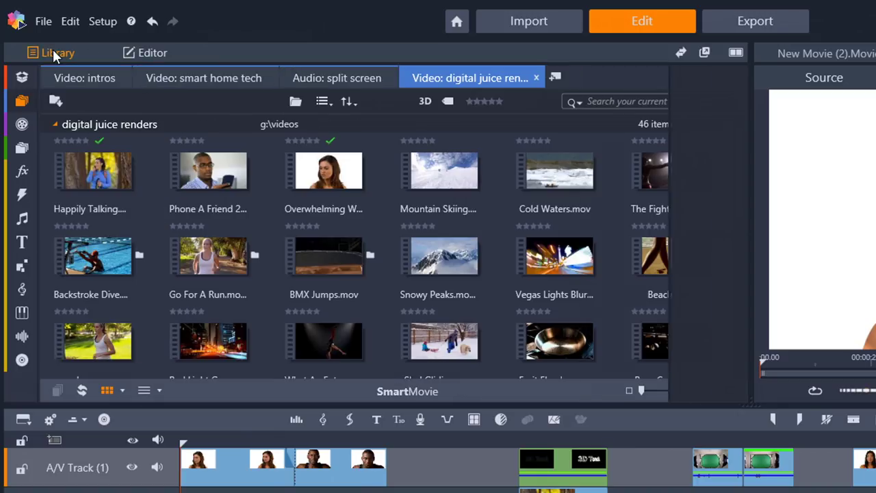
left_click(240, 477)
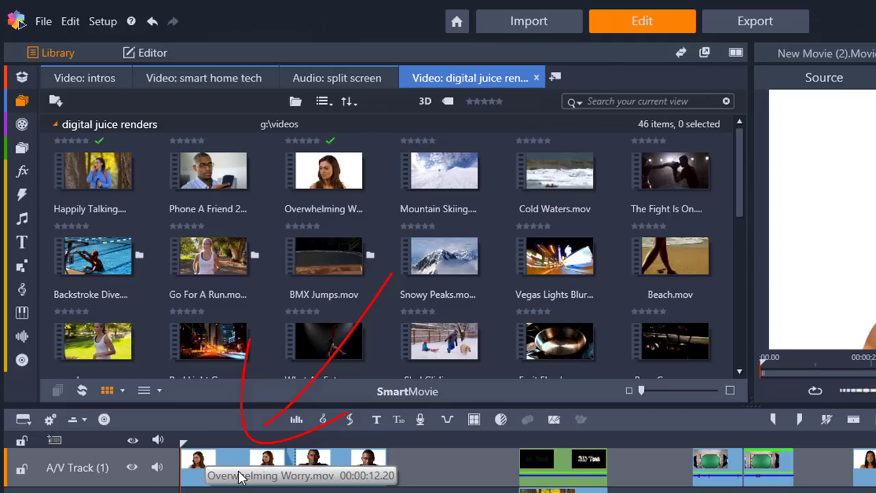
left_click(156, 54)
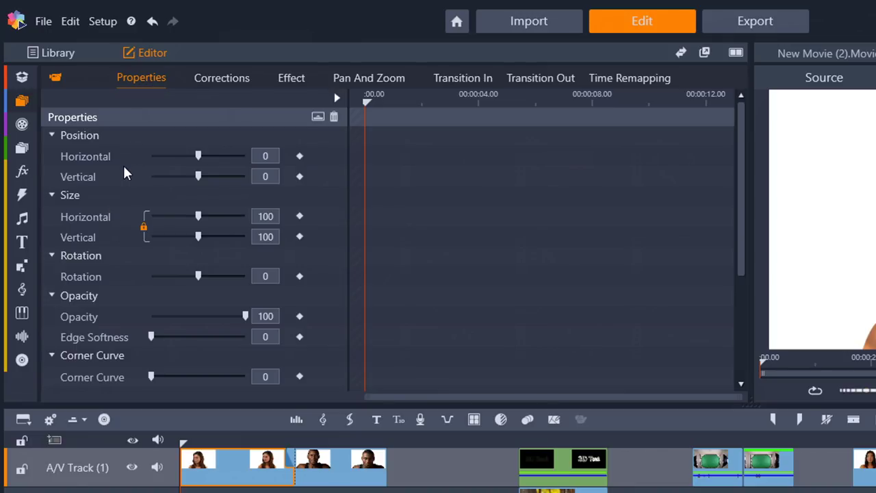
left_click_drag(198, 157, 189, 156)
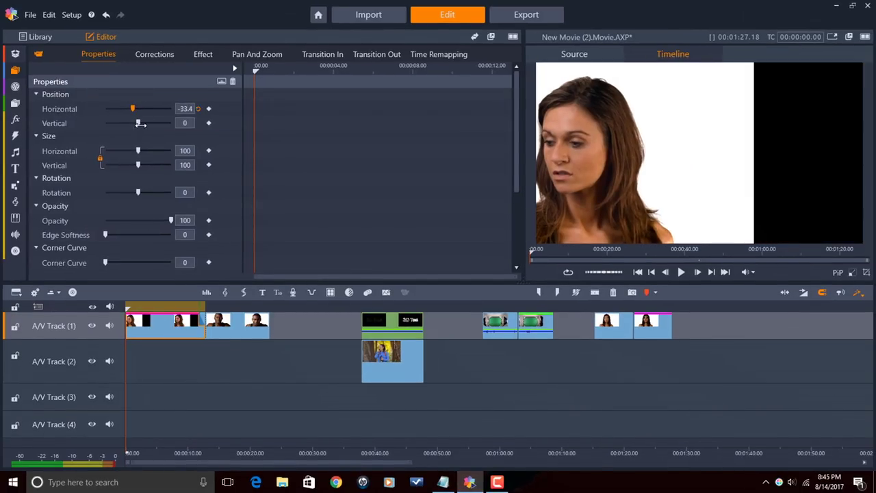
left_click_drag(138, 123, 143, 123)
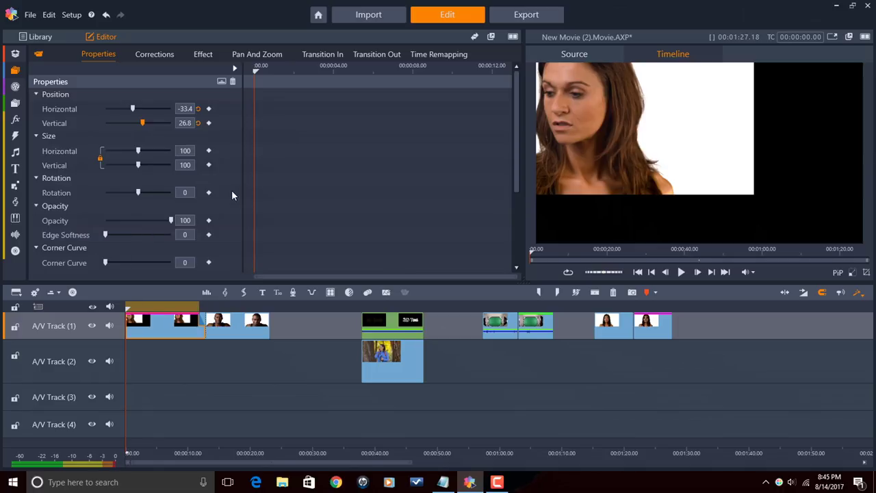
scroll(223, 195, "down", 5)
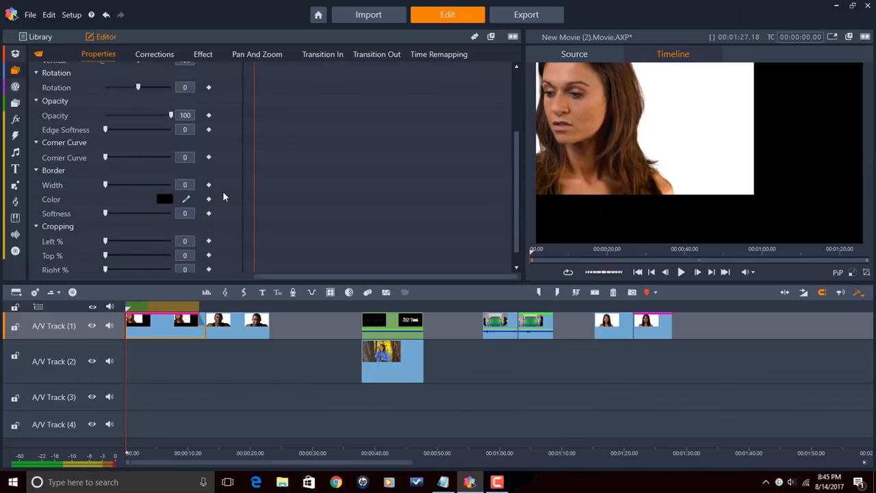
scroll(223, 196, "up", 5)
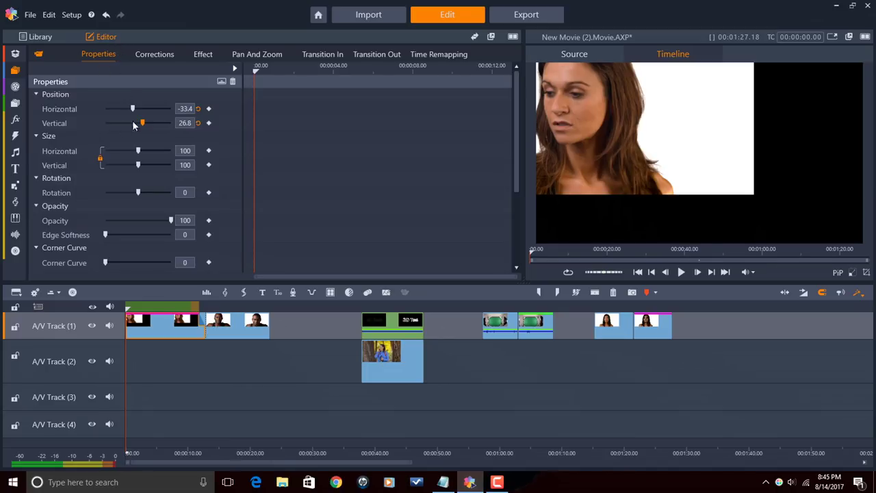
left_click(199, 109)
left_click(198, 123)
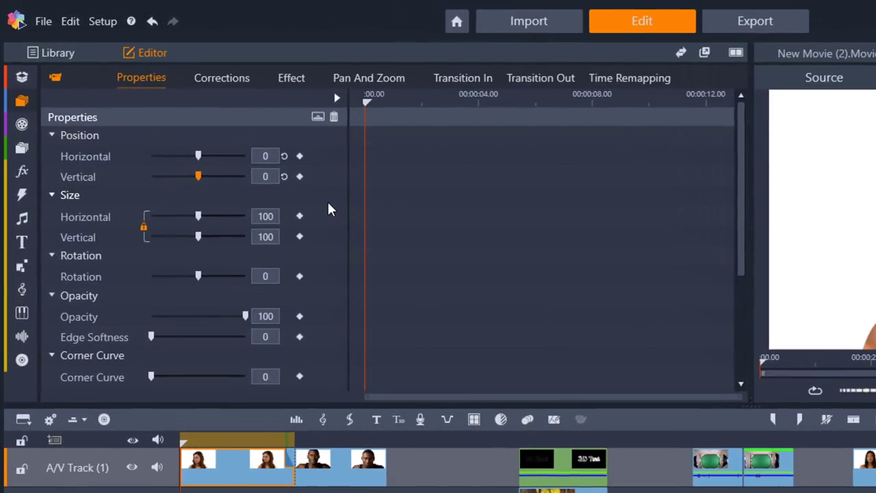
Step through Corrections and Effect to Time Remapping, showing anchor-frame mode at 100% speed.
left_click(234, 78)
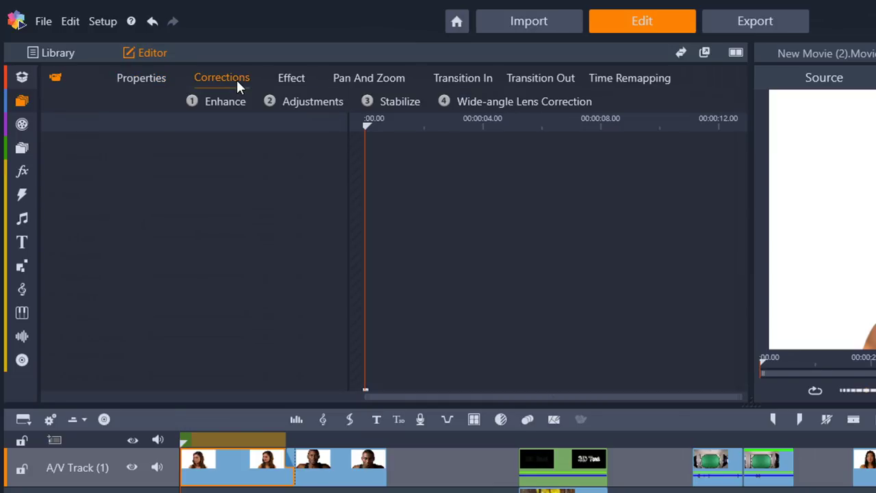
left_click(289, 80)
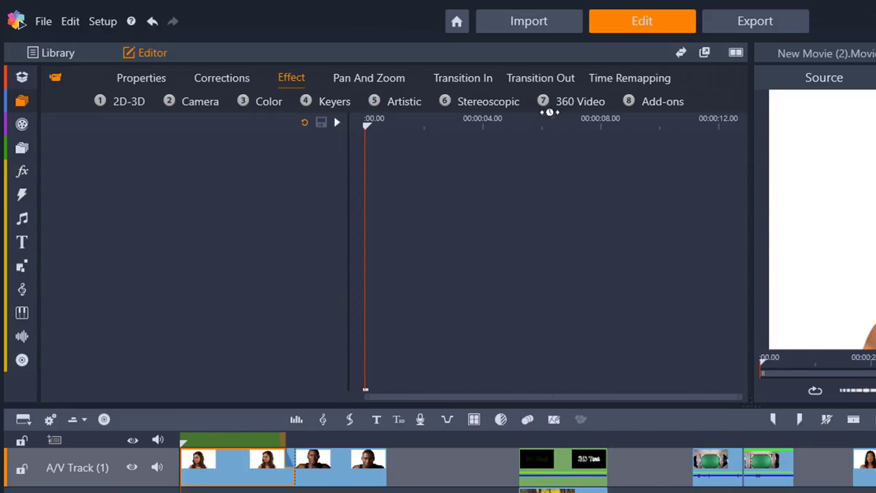
left_click(628, 80)
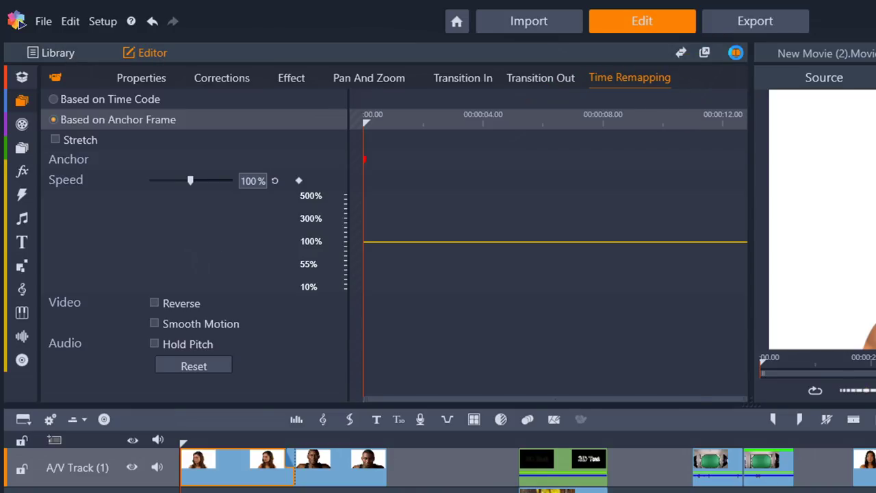
Show the library beside the editor, float it aside, then dock it back into the left panel.
left_click(736, 55)
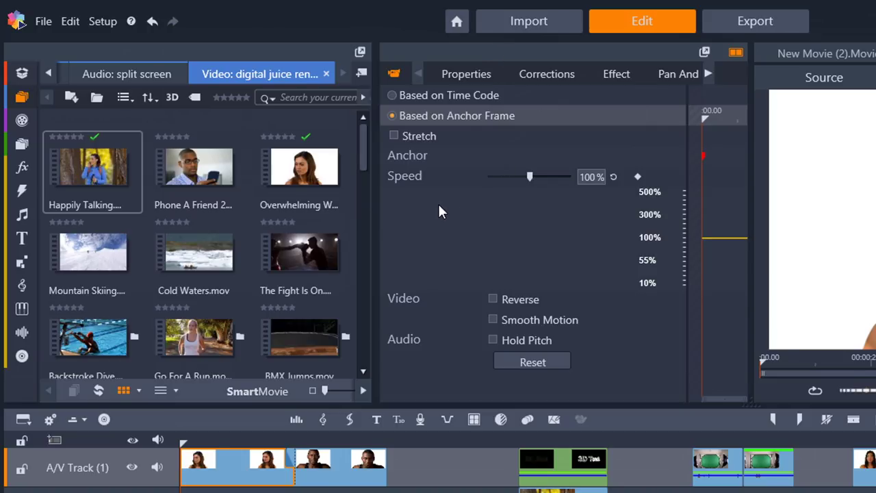
left_click(360, 54)
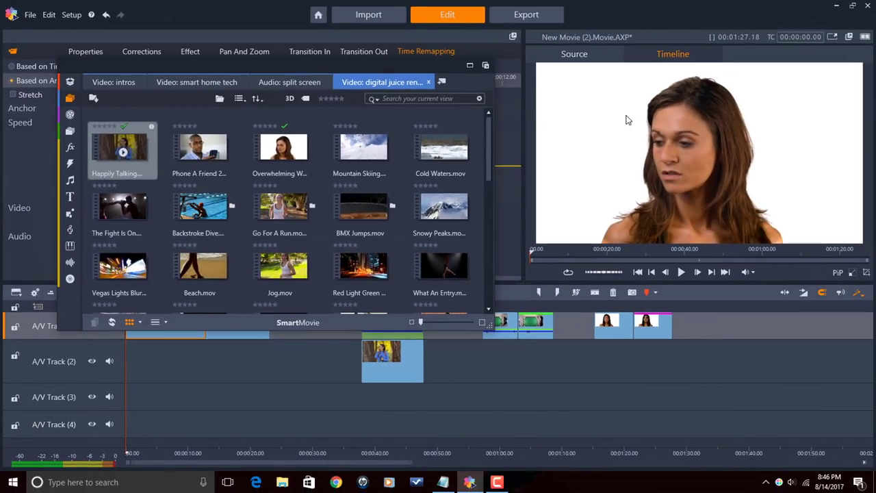
left_click_drag(421, 72, 870, 140)
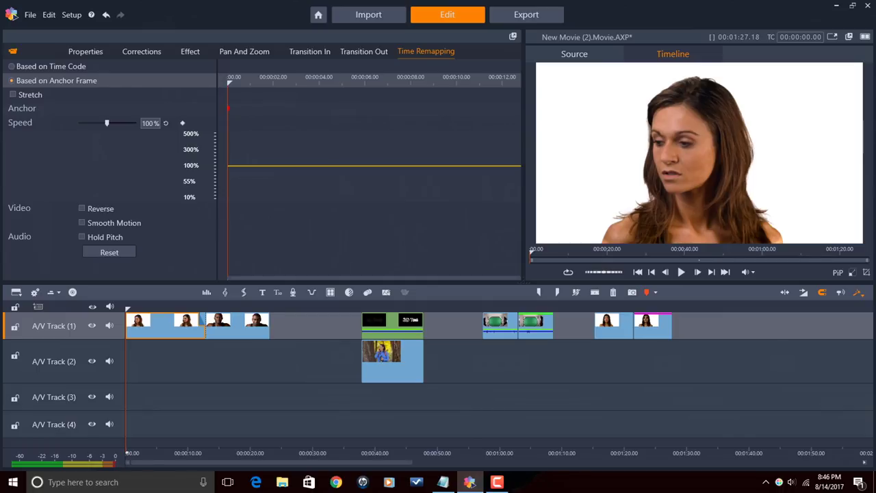
mouse_move(863, 137)
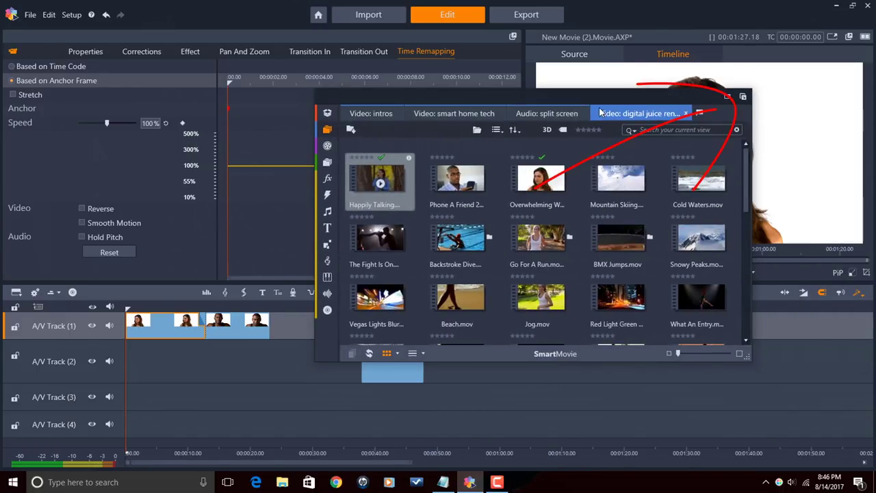
left_click(742, 98)
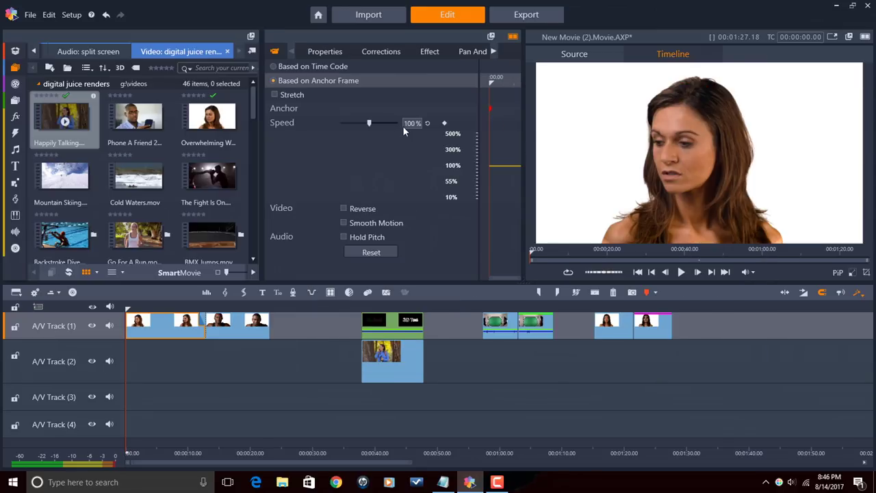
Float and redock the Time Remapping panel, then merge Library and Editor into one tabbed panel.
left_click(491, 37)
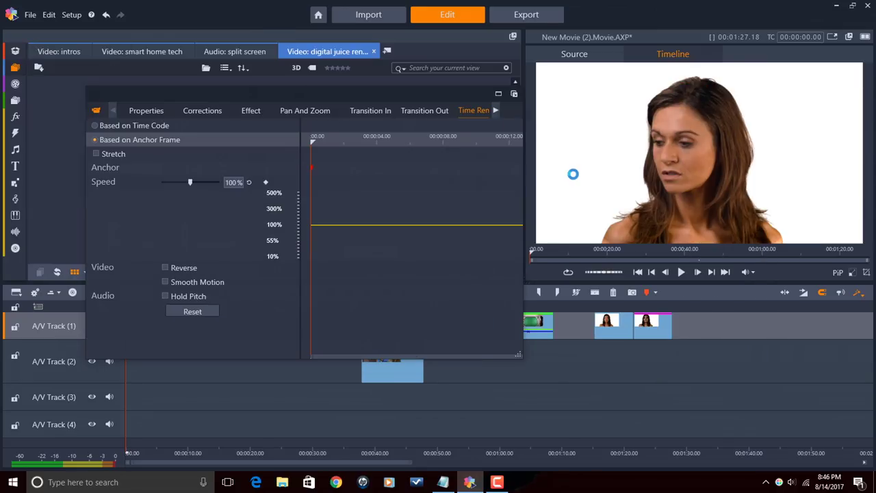
left_click_drag(385, 99, 471, 188)
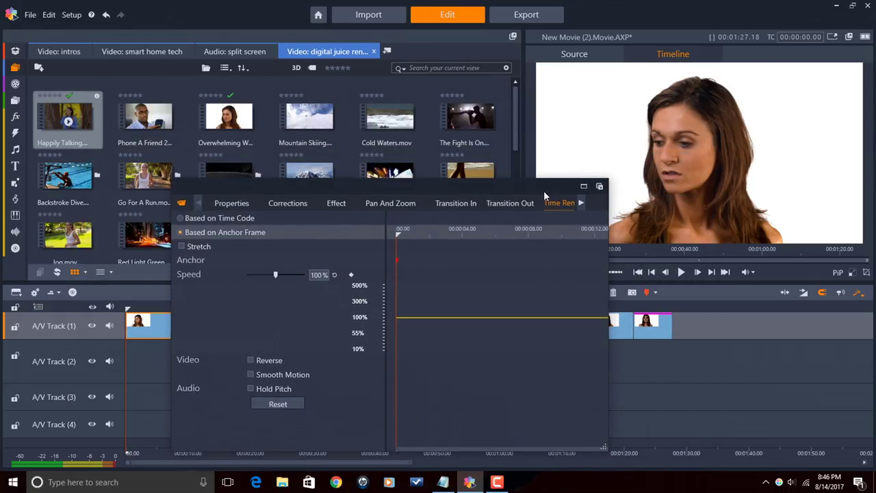
left_click(599, 187)
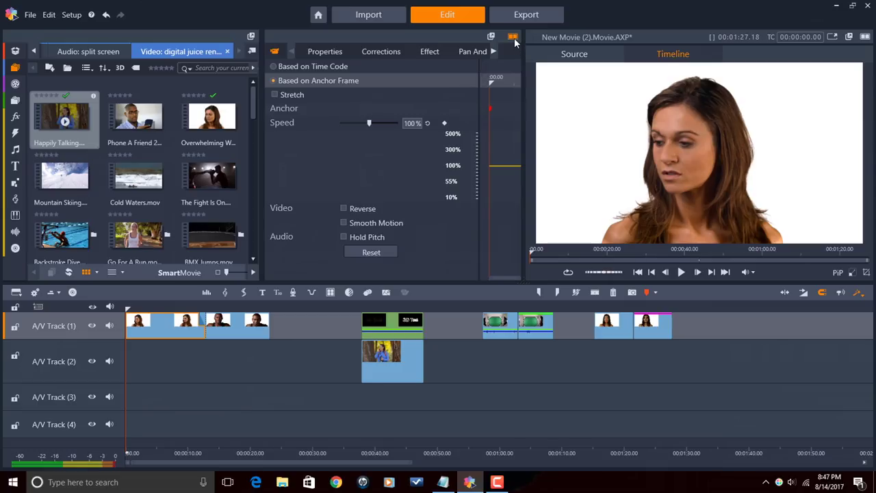
left_click(514, 38)
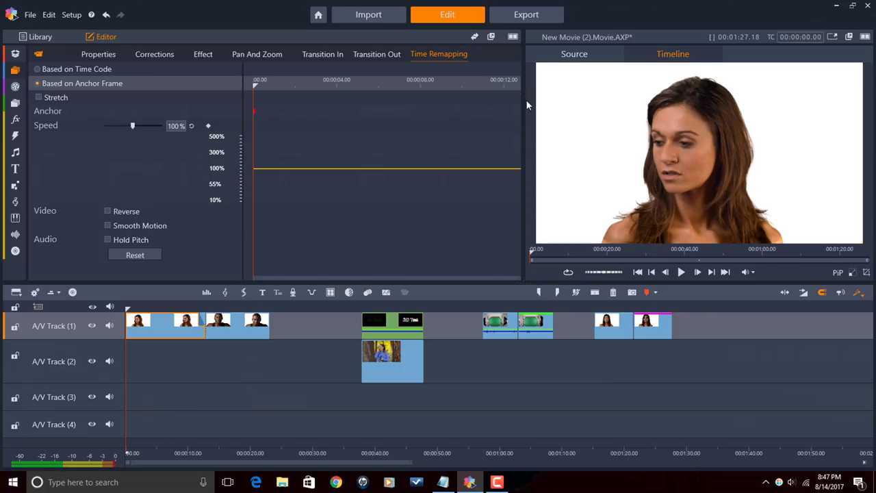
Return to the Library's 'digital juice renders' clips and deselect the first timeline clip.
left_click(41, 37)
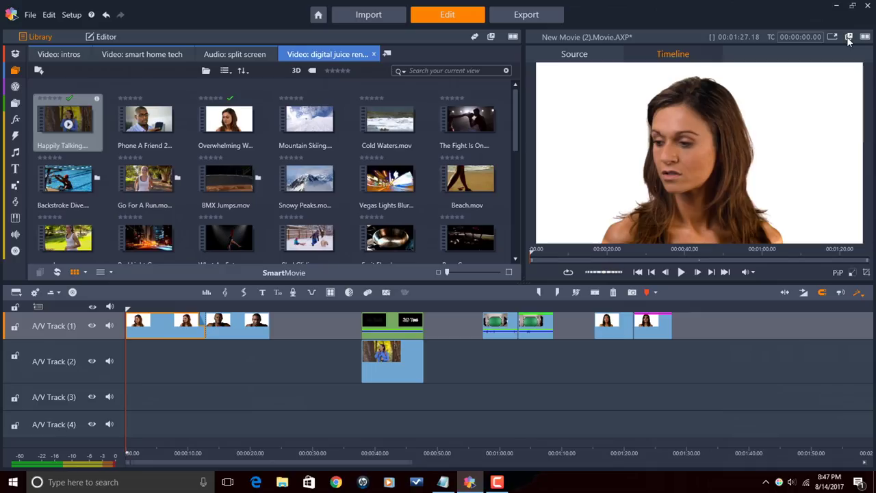
left_click(239, 355)
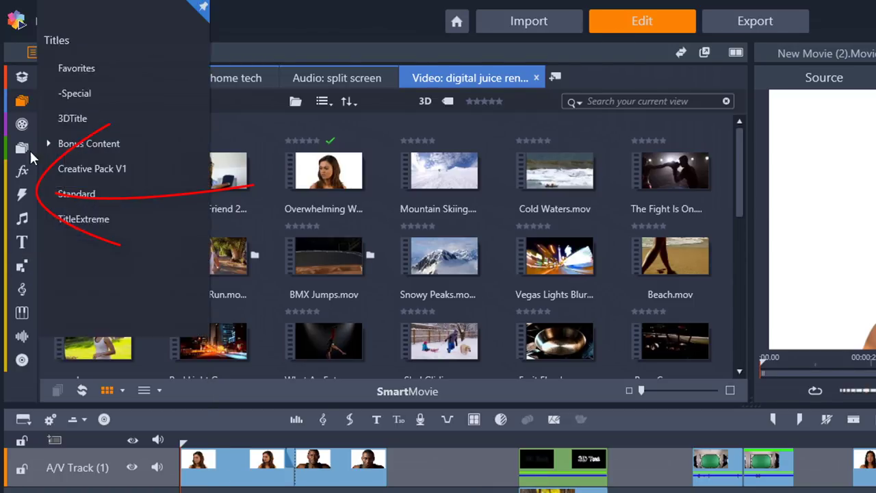
Open the 'Transitions: New' collection and play the Morph Transition from 00:00:08.19, then stop.
mouse_move(27, 198)
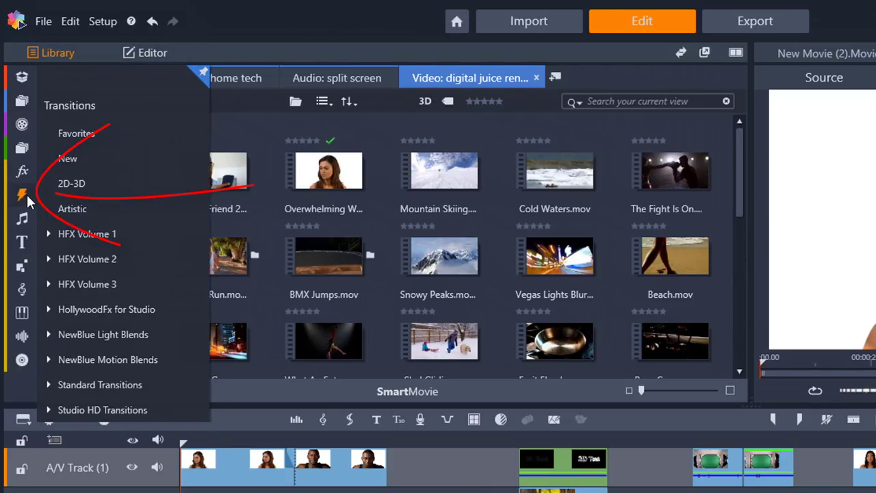
left_click(70, 163)
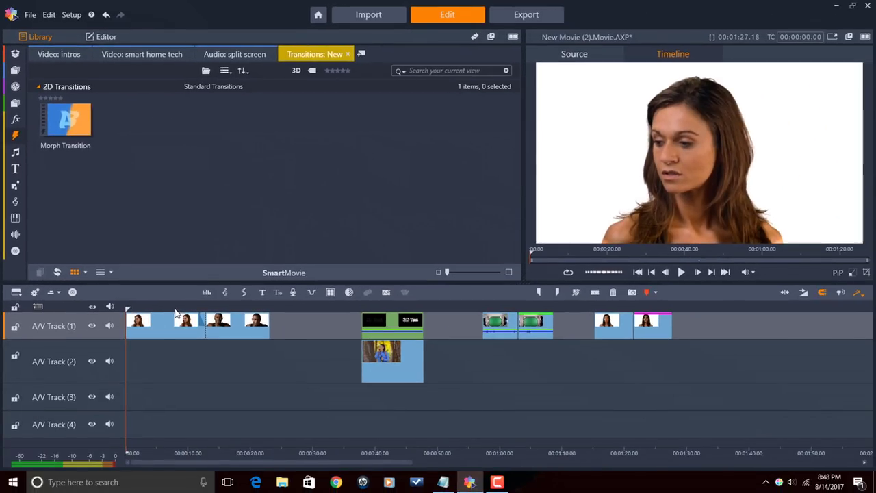
left_click(180, 309)
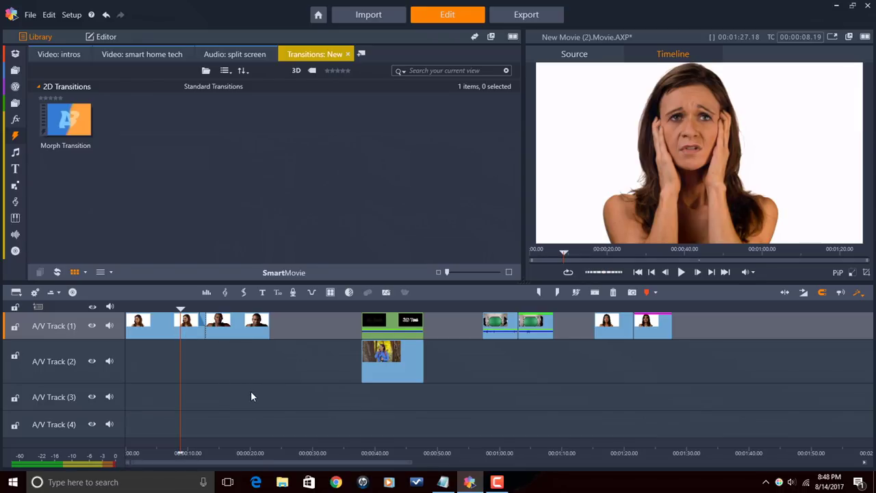
key("space")
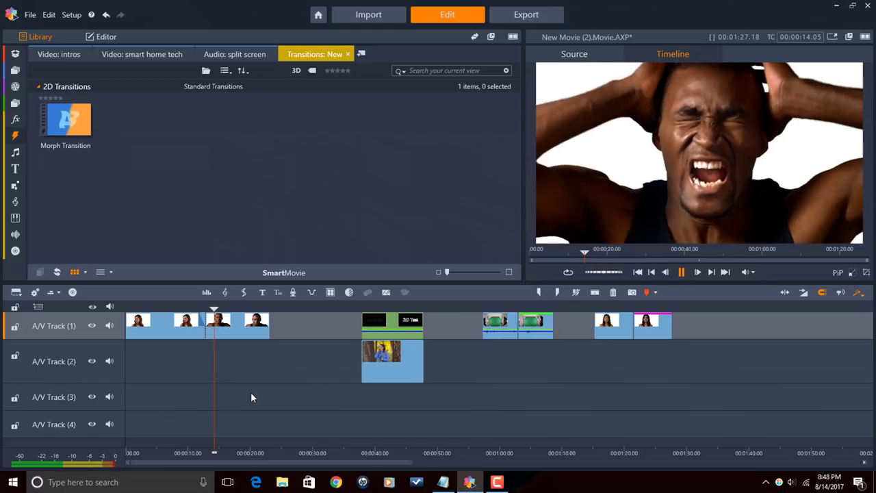
key("space")
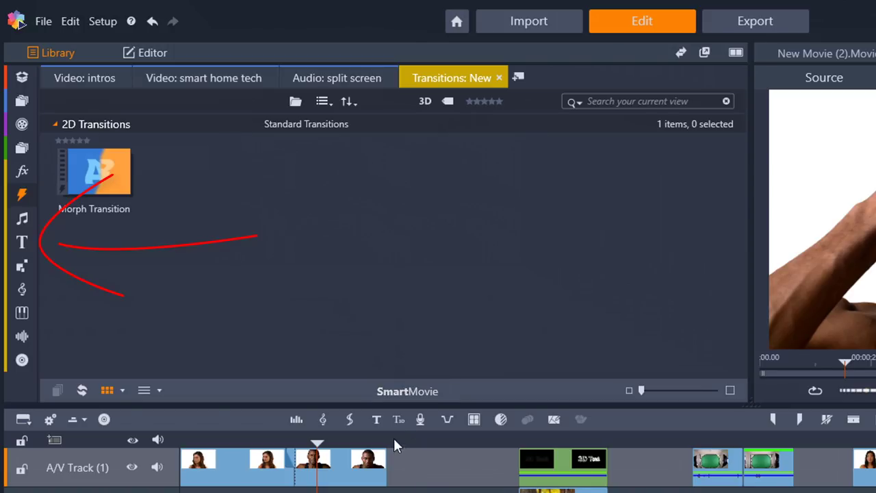
Jump the playhead to the 3D Text title clip at 00:00:37.20.
mouse_move(21, 250)
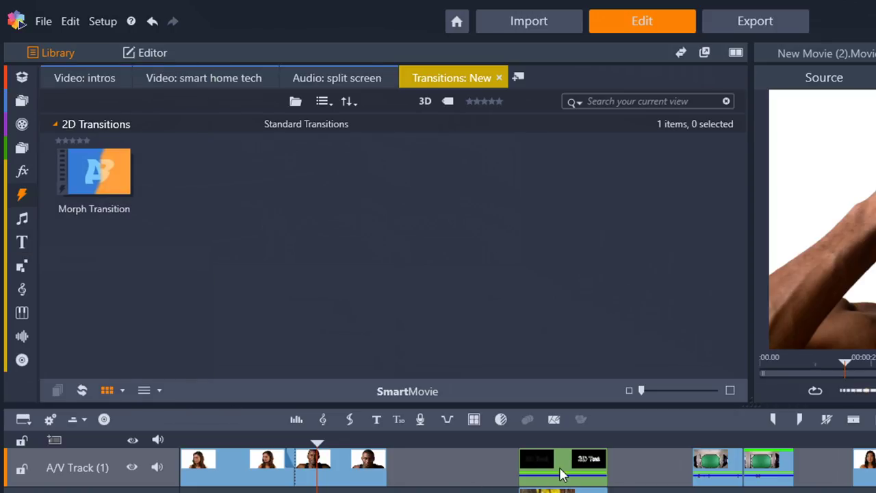
left_click(513, 440)
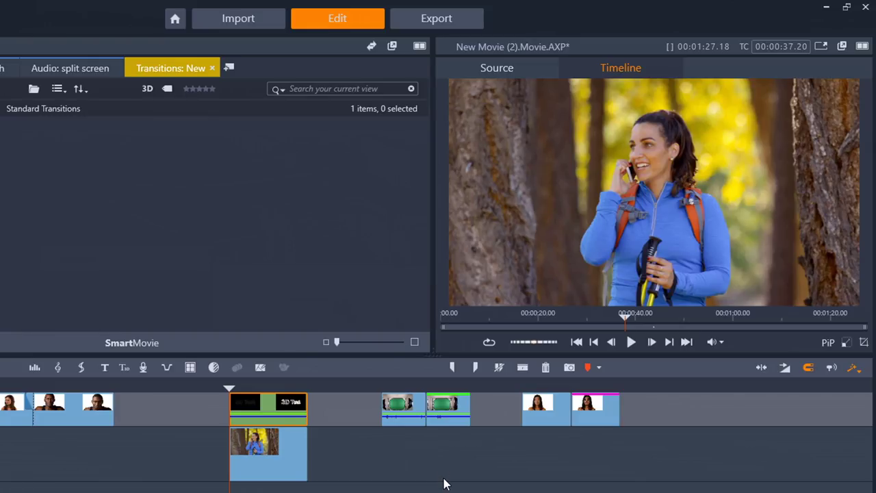
Play and stop the 3D Text title, then jump to the green-screen clip at 00:00:59.07.
key("space")
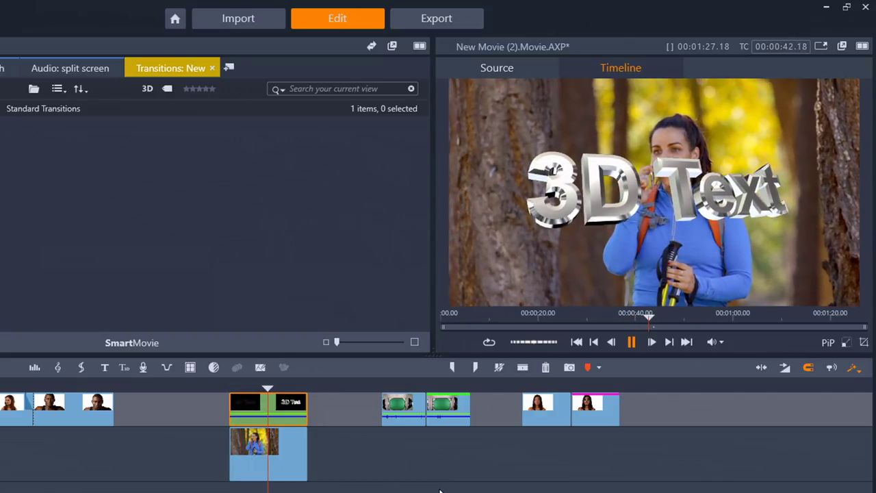
key("space")
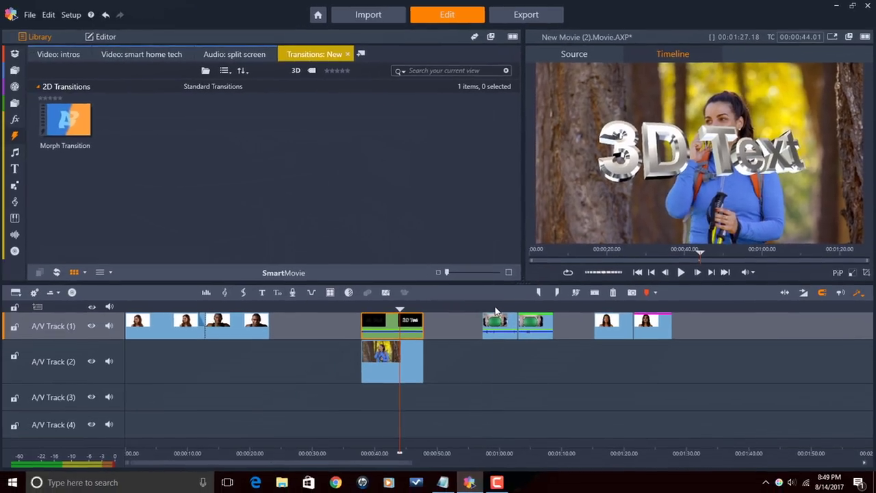
left_click(495, 311)
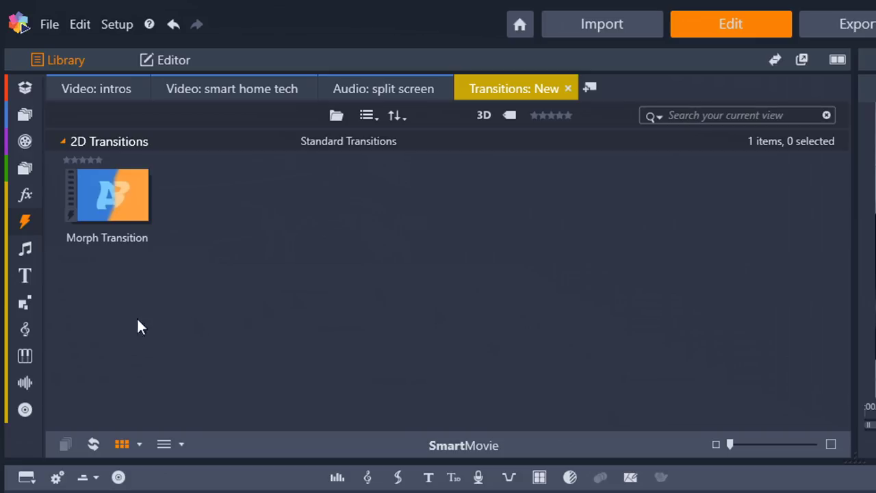
Open the clip's Wide-angle Lens Correction settings under the Editor's Corrections.
left_click(168, 61)
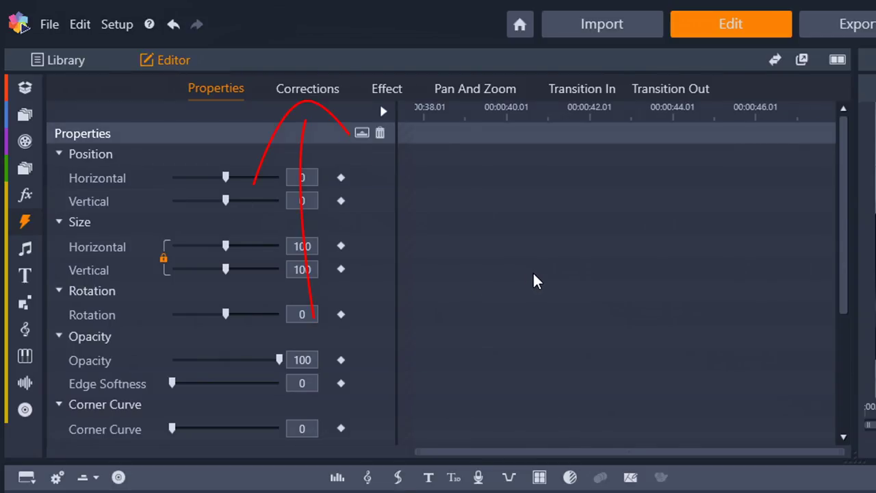
left_click(305, 90)
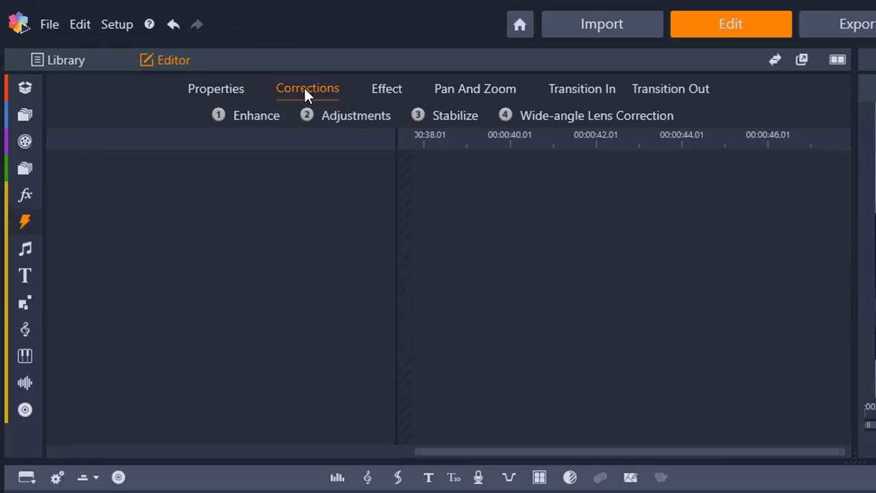
left_click(562, 117)
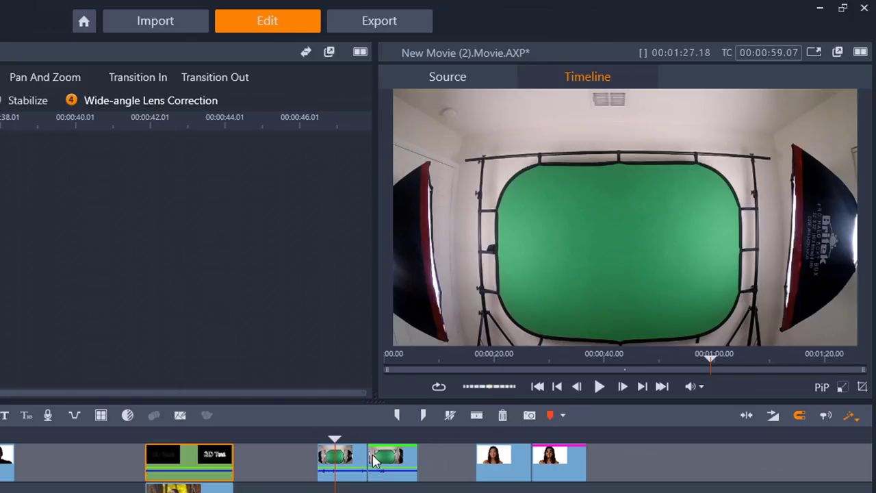
Preview the lens-corrected green-screen clip, stop, and move to the woman clip at 00:01:18.07.
left_click_drag(334, 436, 336, 436)
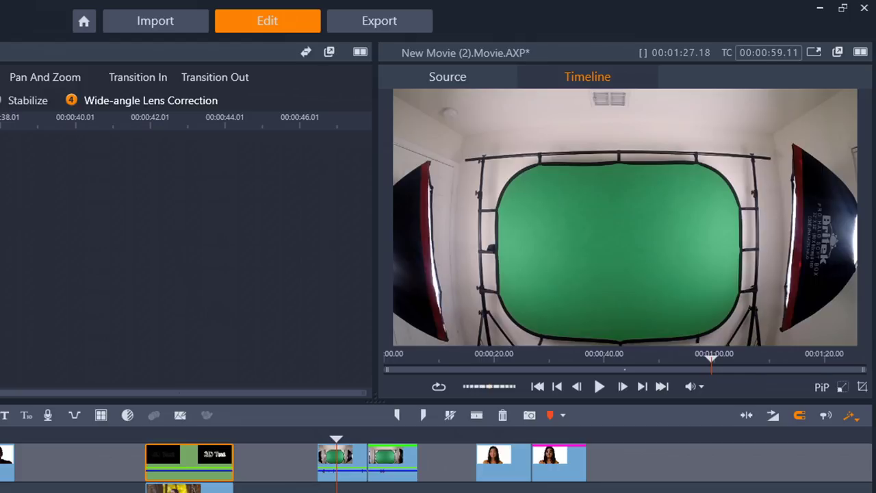
key("space")
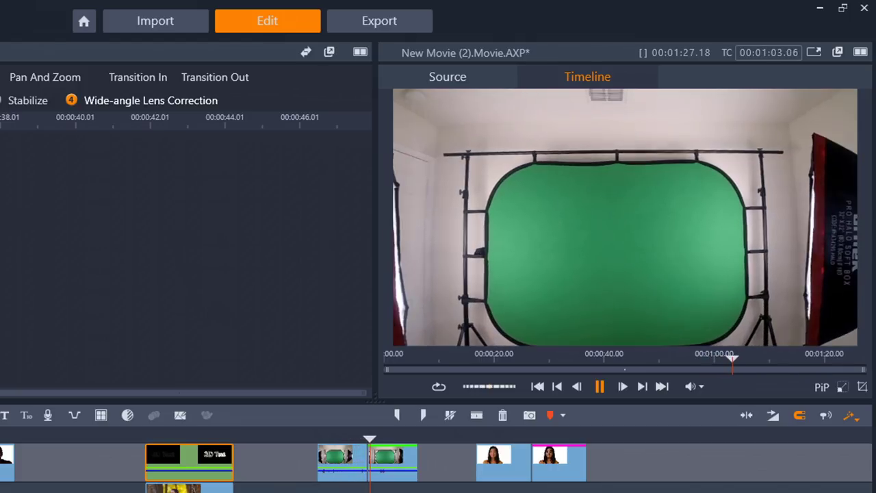
key("space")
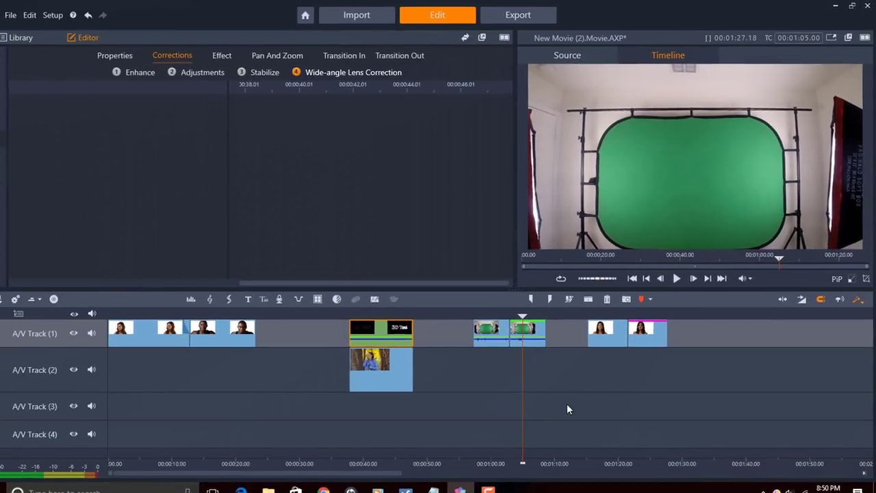
left_click(616, 405)
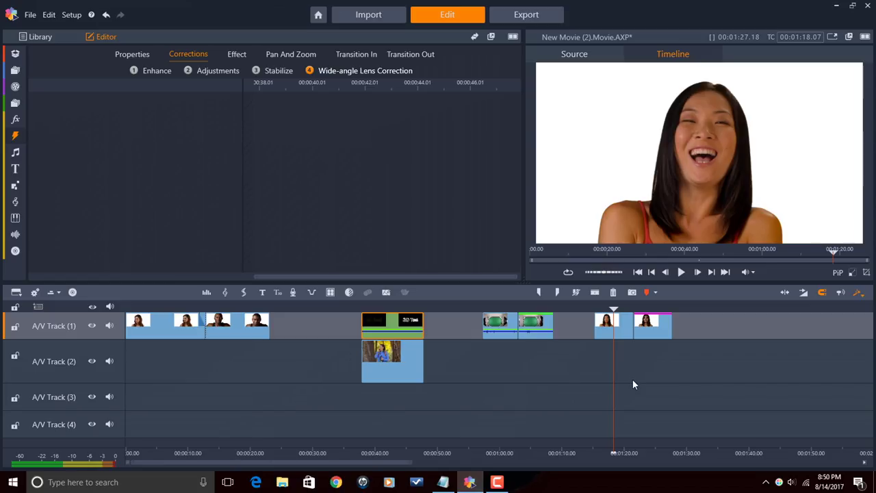
Show the five-item Paint effects collection and play the sketch-effect woman clip, stopping at 00:01:25.19.
mouse_move(15, 122)
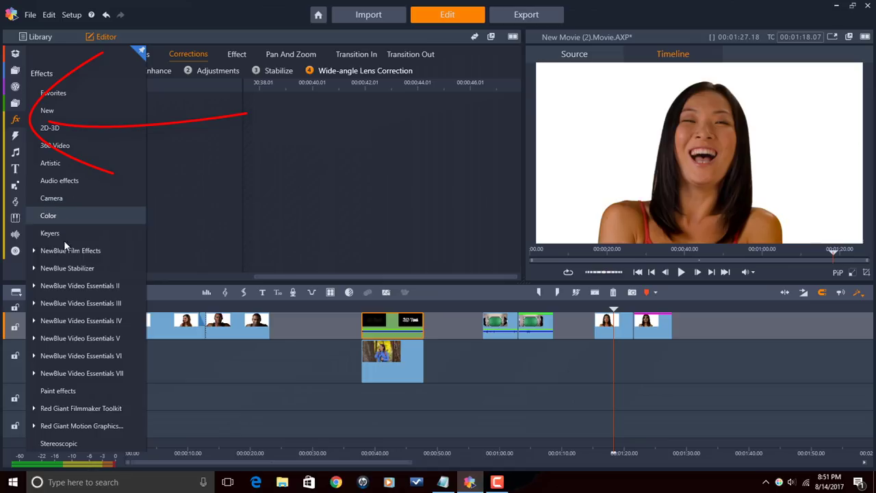
left_click(72, 388)
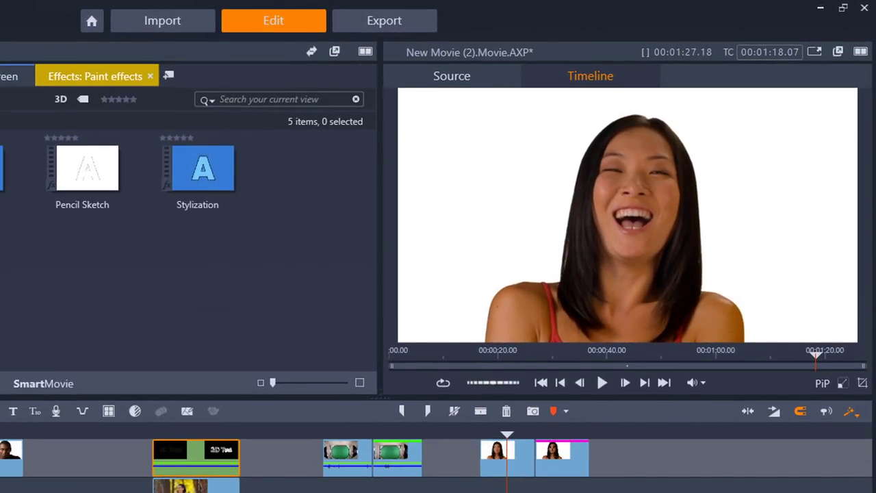
left_click(525, 433)
key("space")
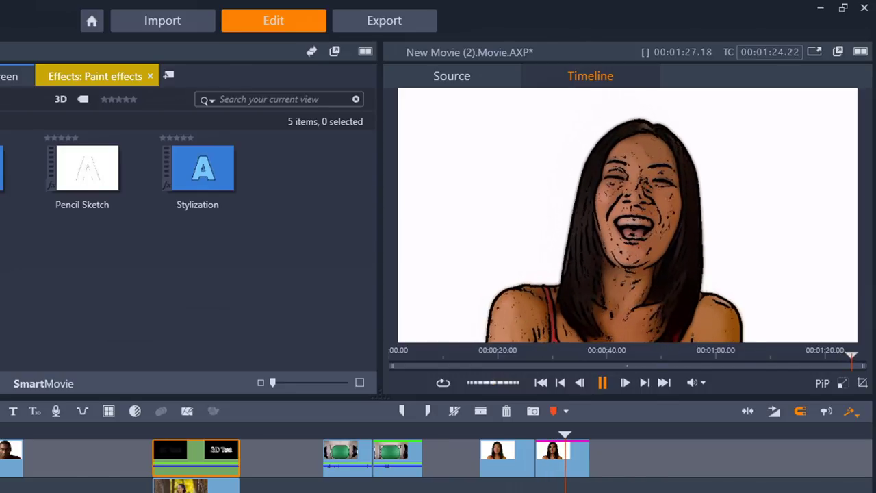
key("space")
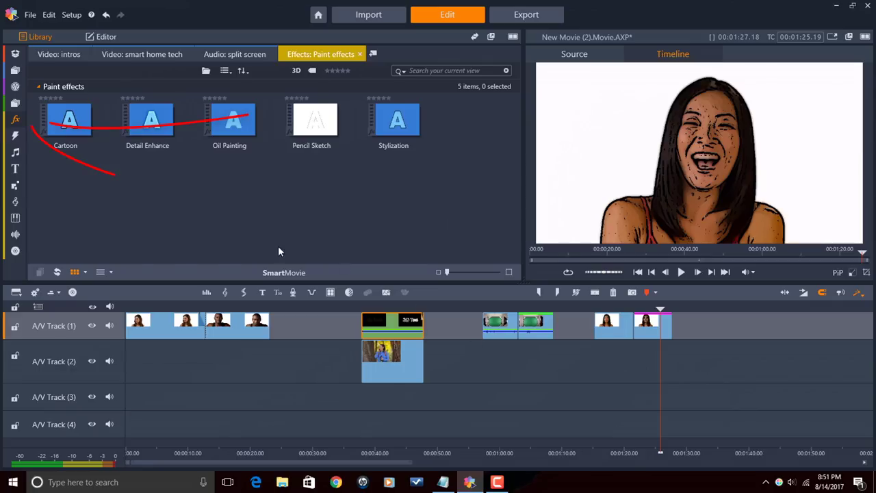
left_click(19, 121)
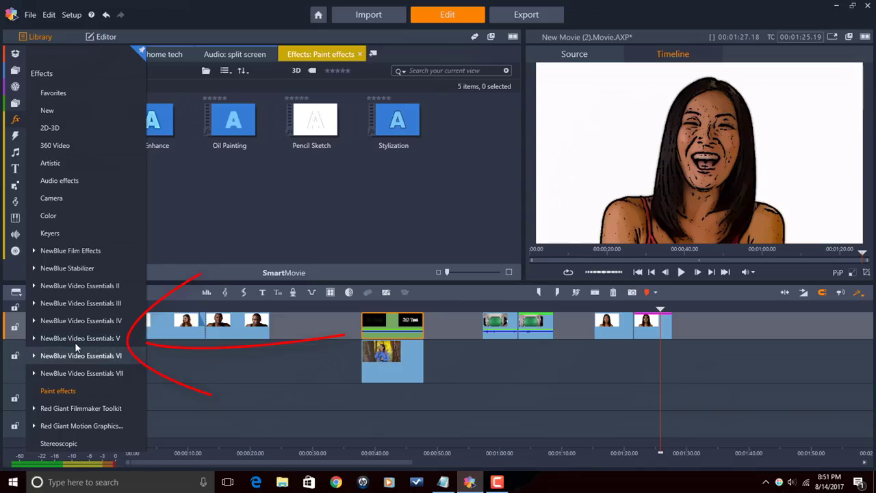
left_click(34, 338)
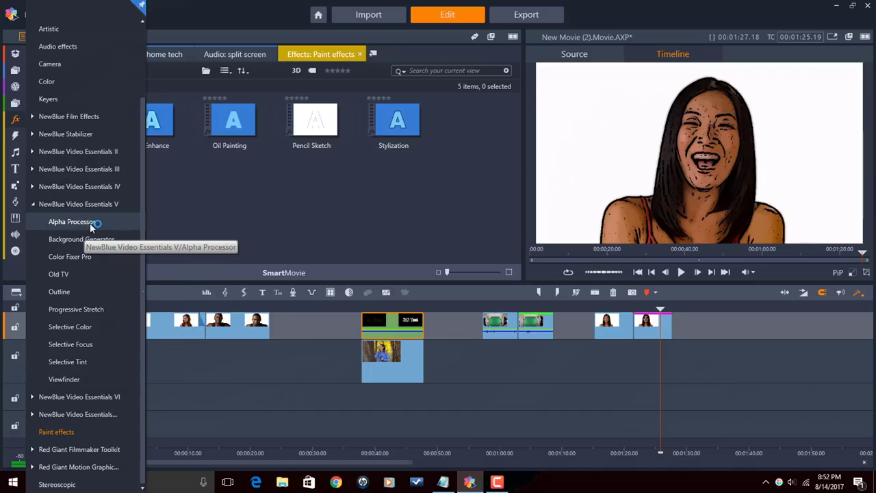
left_click(33, 206)
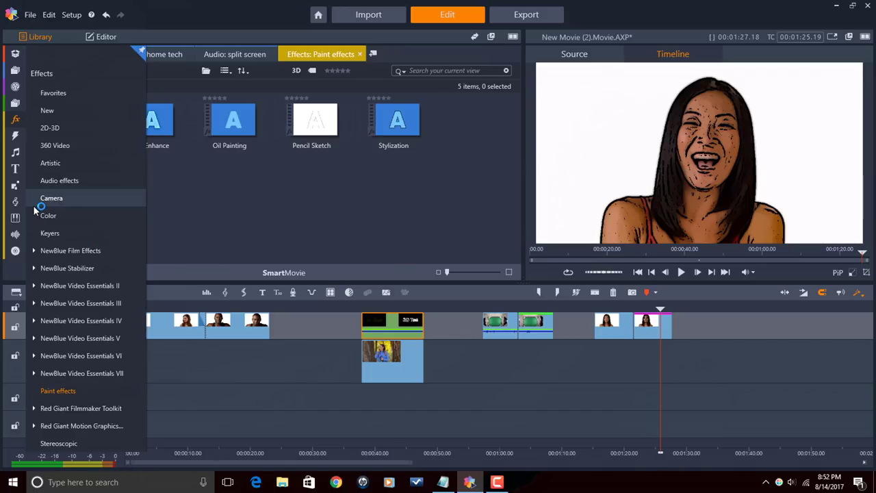
Switch to Export and check the output-type and codec lists, keeping H.264/AVC.
left_click(526, 15)
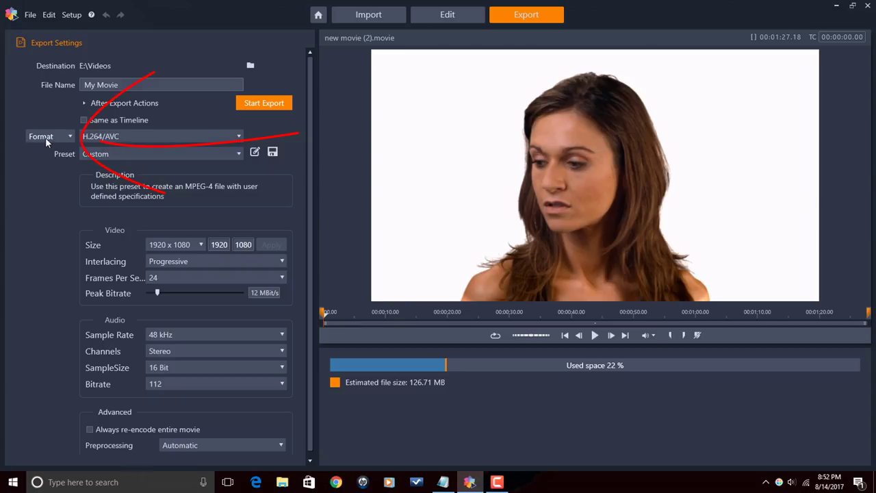
left_click(69, 137)
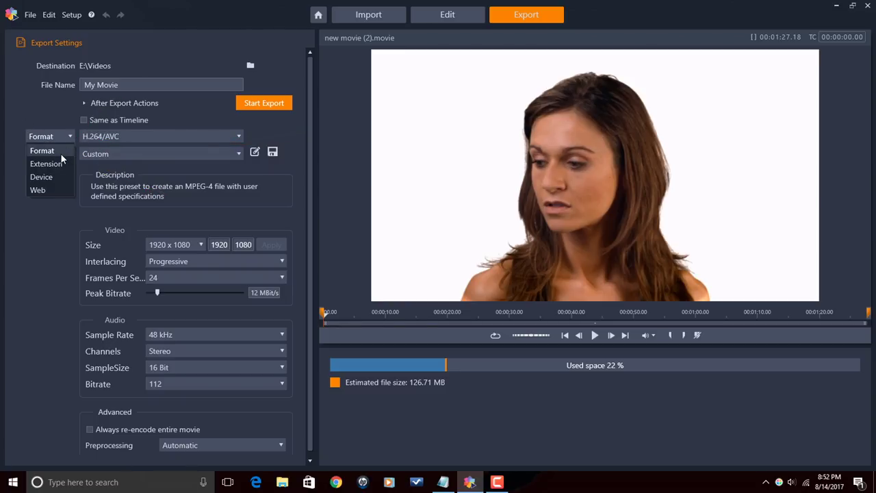
left_click(153, 138)
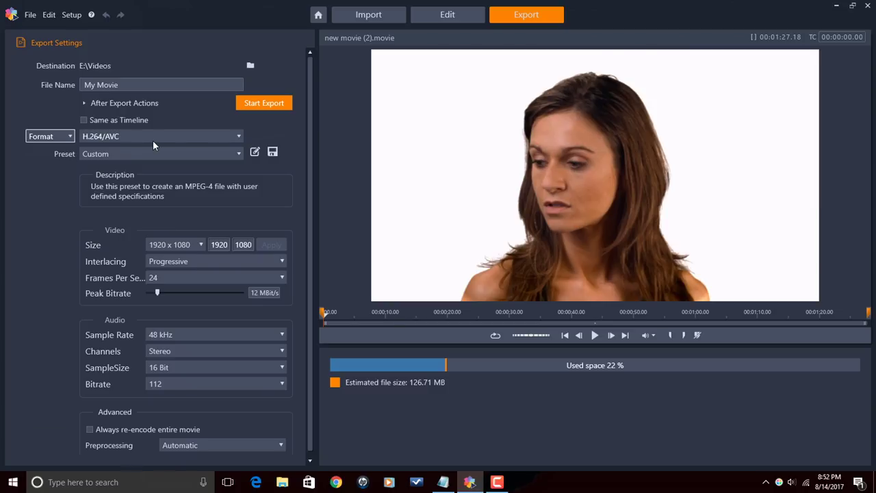
left_click(156, 136)
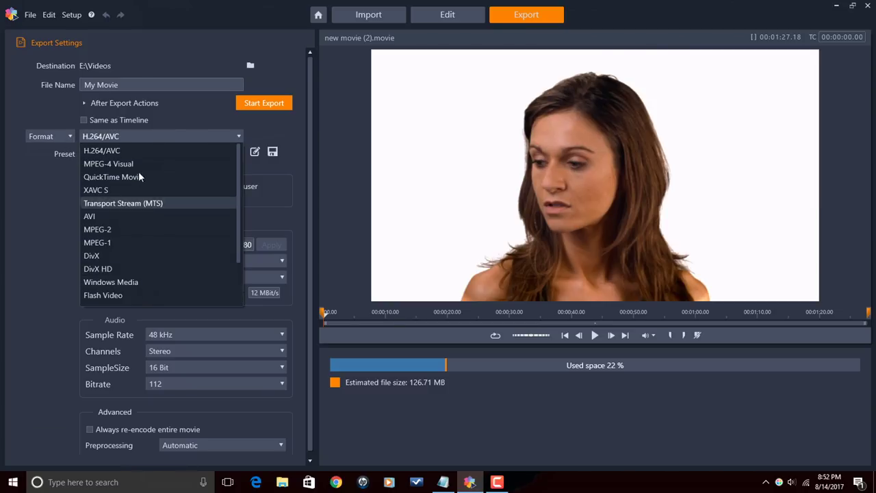
left_click(70, 140)
Set the Format to choose output by Extension, keeping *.mp4 after reviewing the extension list.
left_click(69, 139)
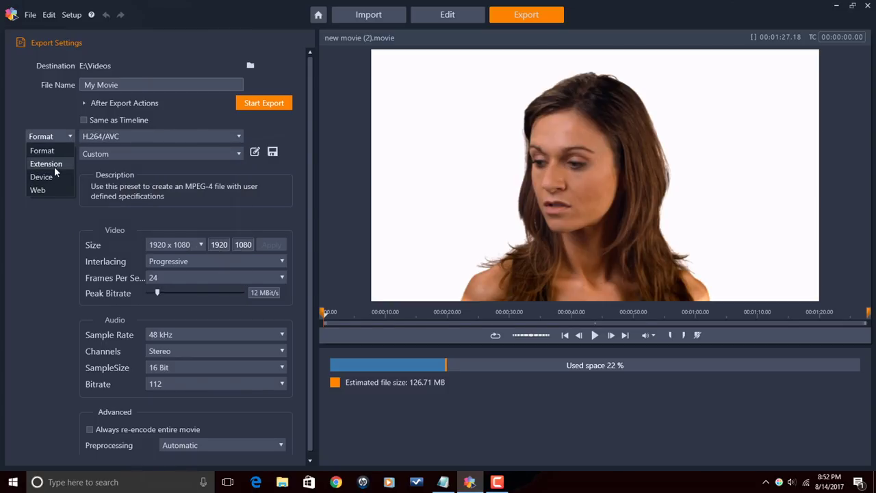
left_click(54, 165)
left_click(121, 137)
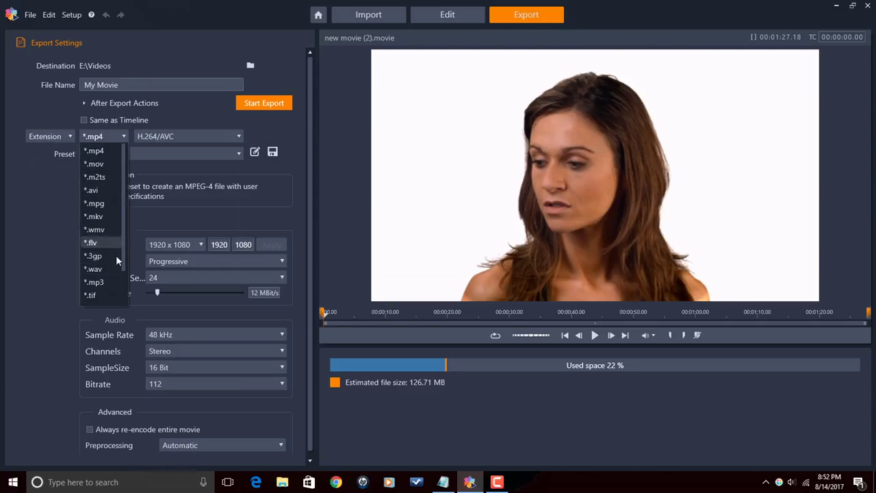
left_click_drag(122, 233, 120, 199)
left_click_drag(125, 241, 123, 168)
left_click(63, 156)
key("Tab")
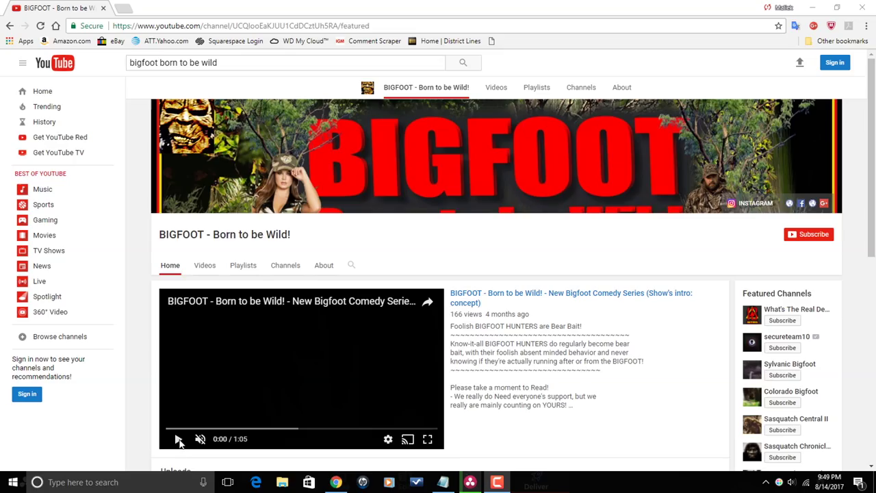
Play the BIGFOOT channel's featured video, then open its Uploads grid sorted newest first.
left_click(178, 439)
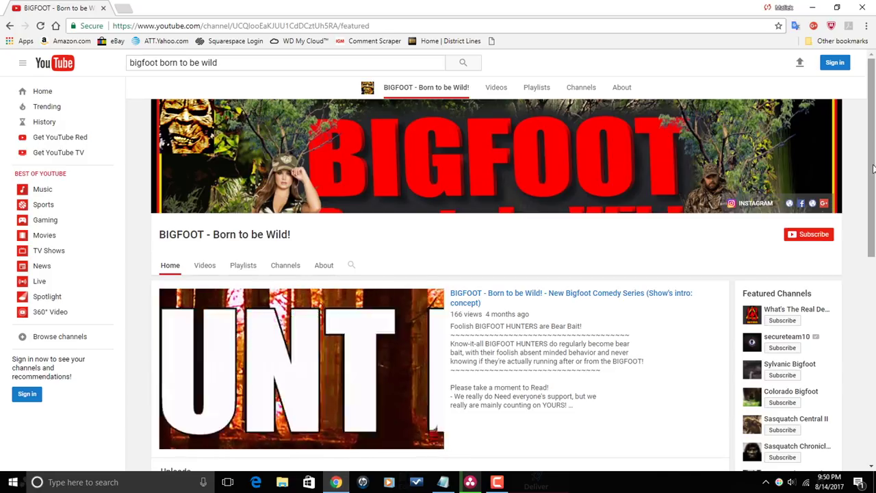
scroll(872, 169, "down", 3)
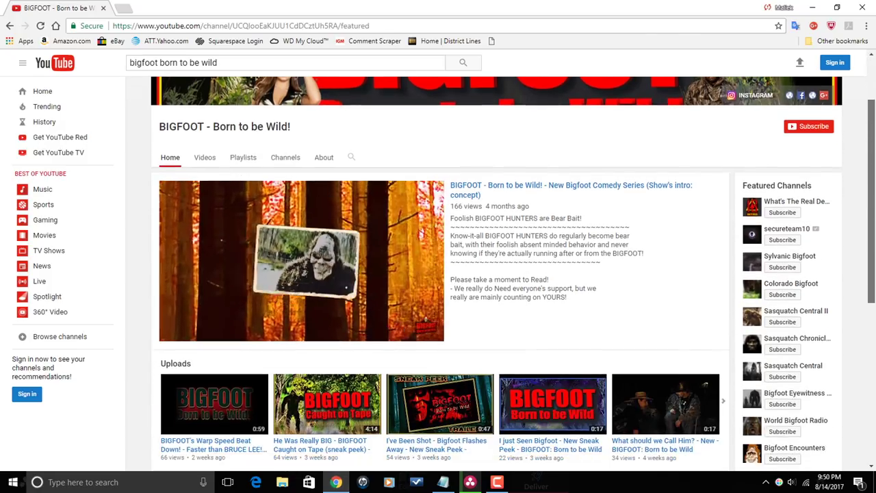
scroll(874, 267, "down", 1)
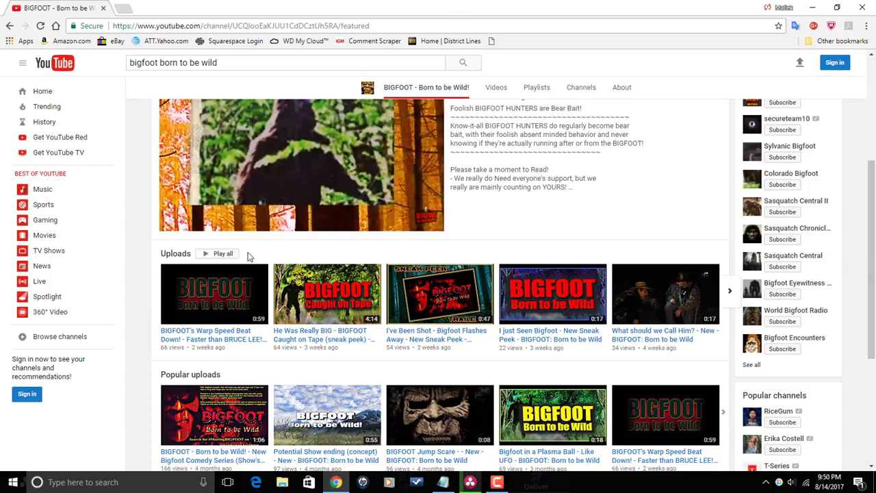
left_click(167, 255)
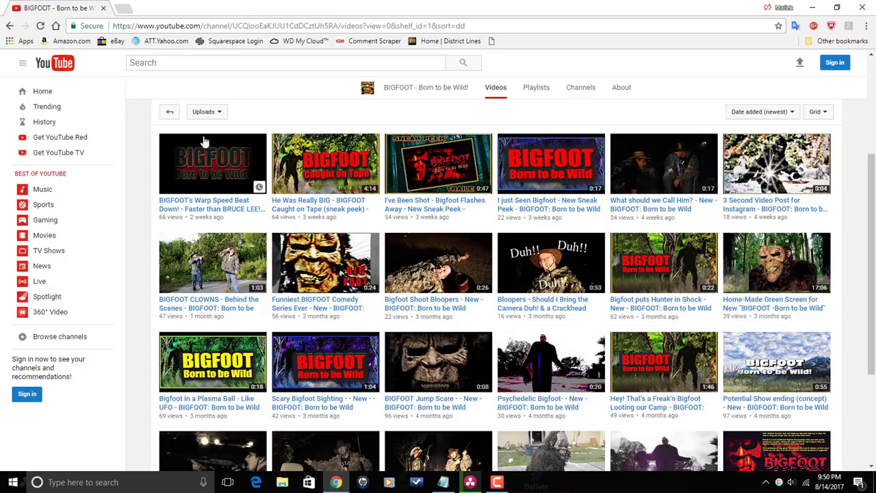
scroll(373, 135, "up", 3)
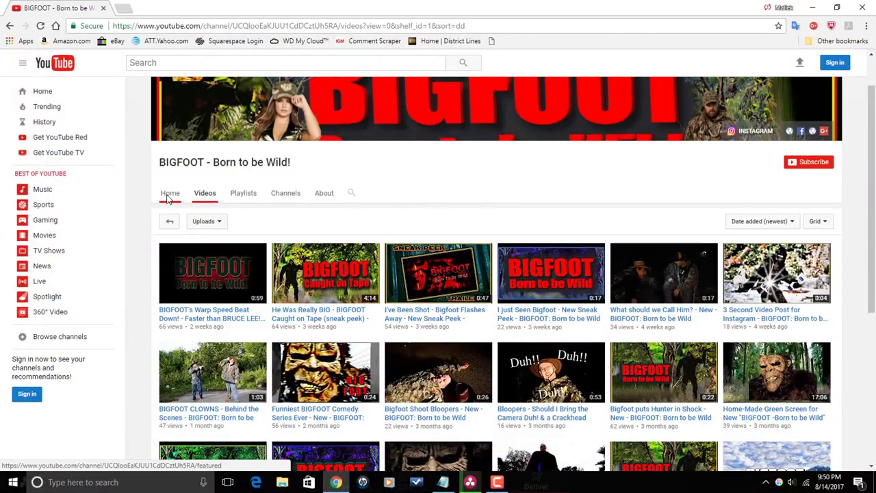